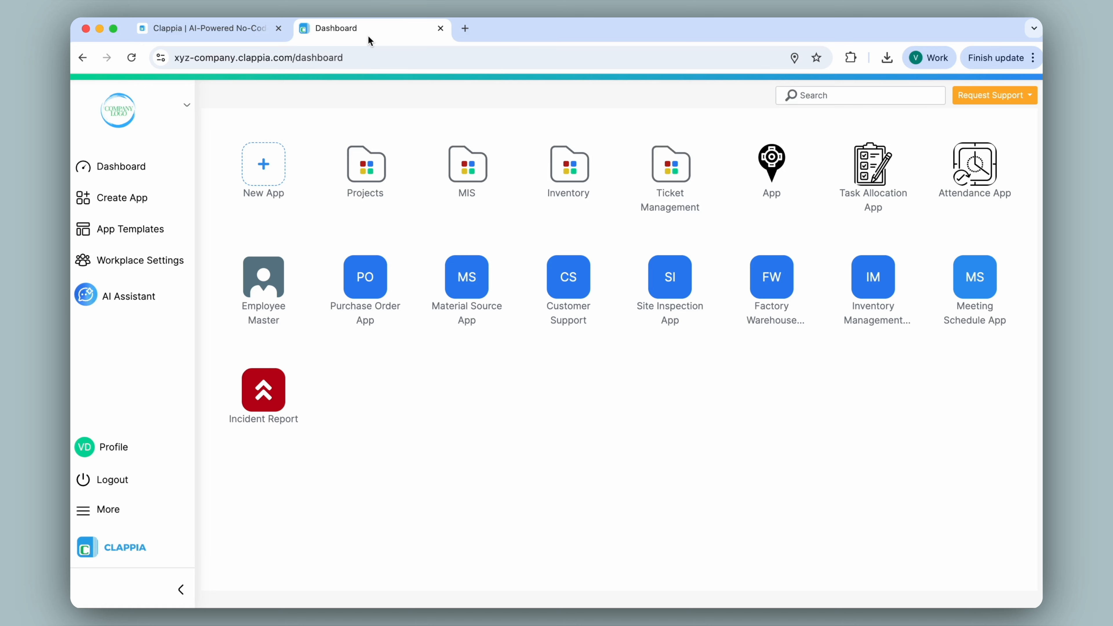
Open the Incident Report app and look through the fields of its form
left_click(266, 394)
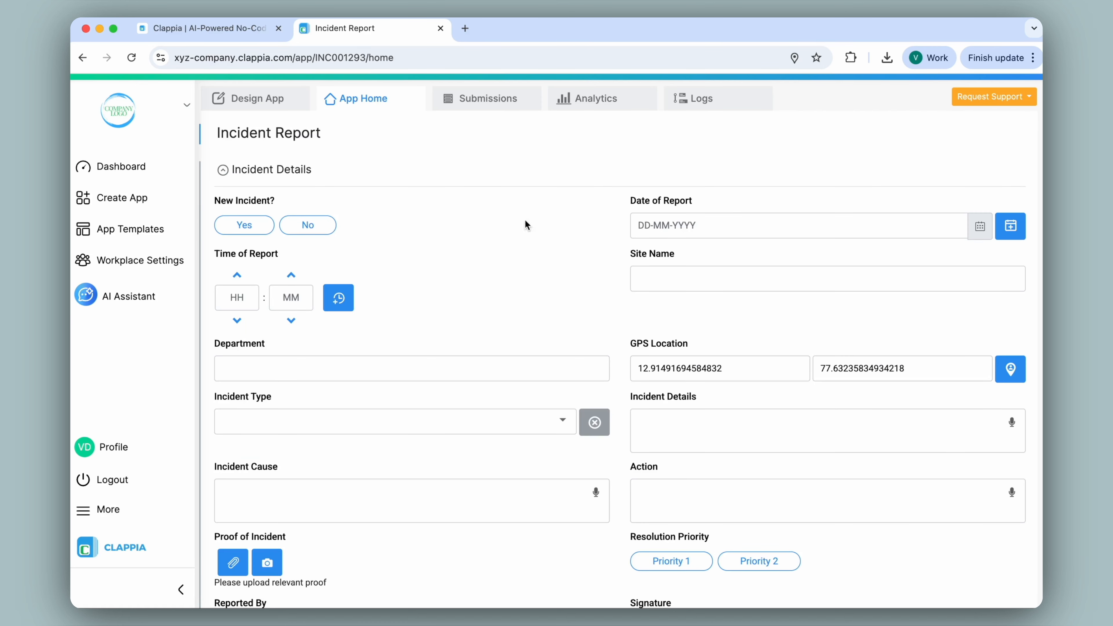
scroll(611, 214, "down", 6)
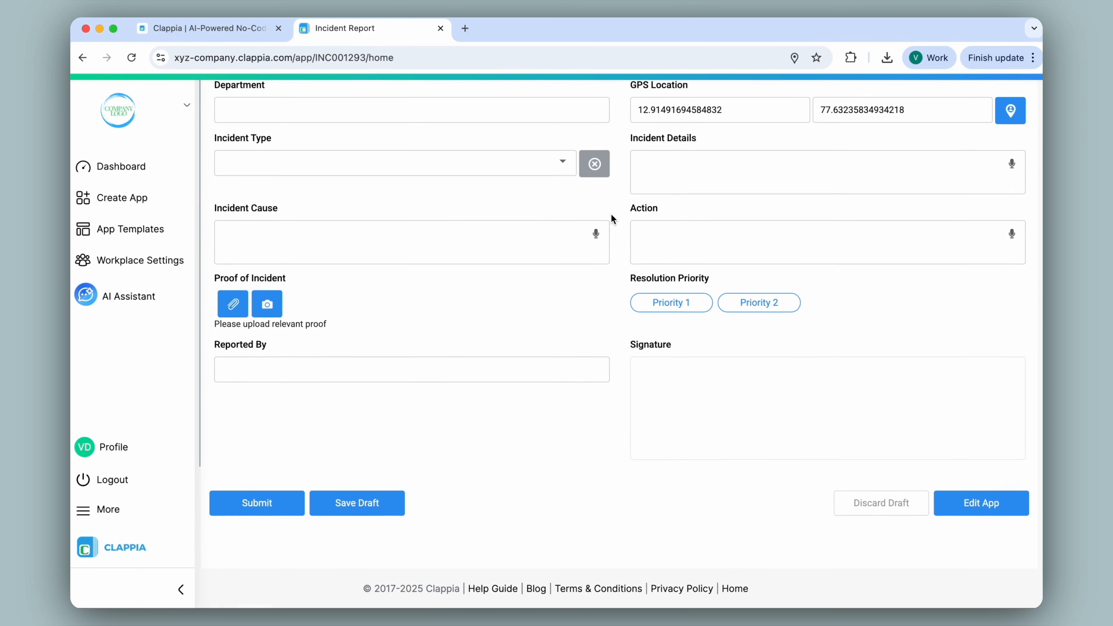
scroll(611, 214, "up", 6)
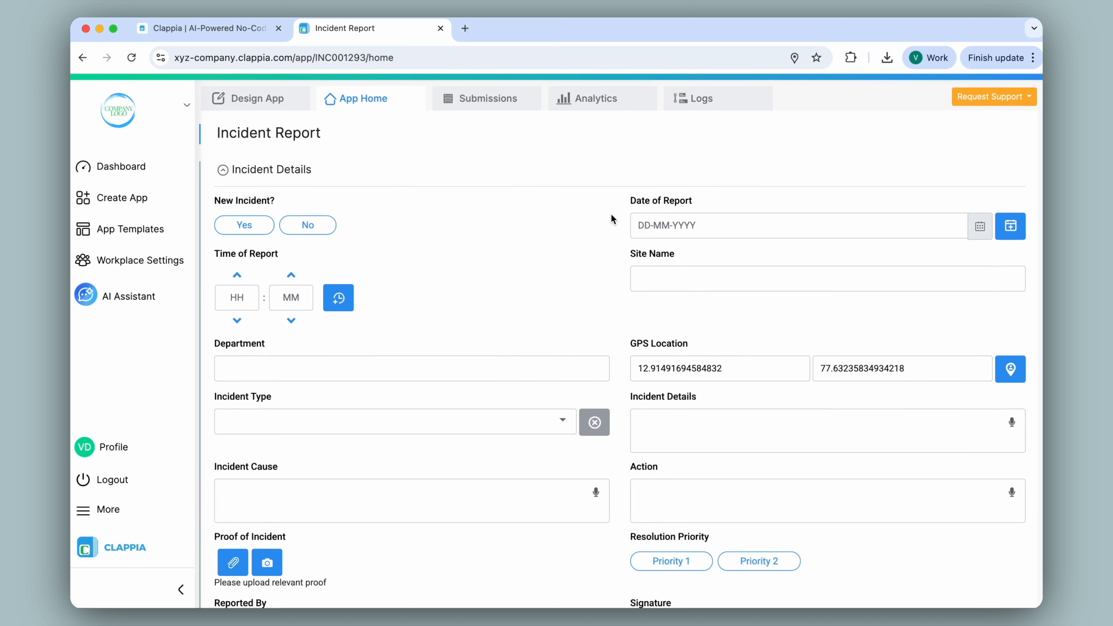
Open the status settings in the Incident Report app's configuration to view the defined statuses
left_click(276, 95)
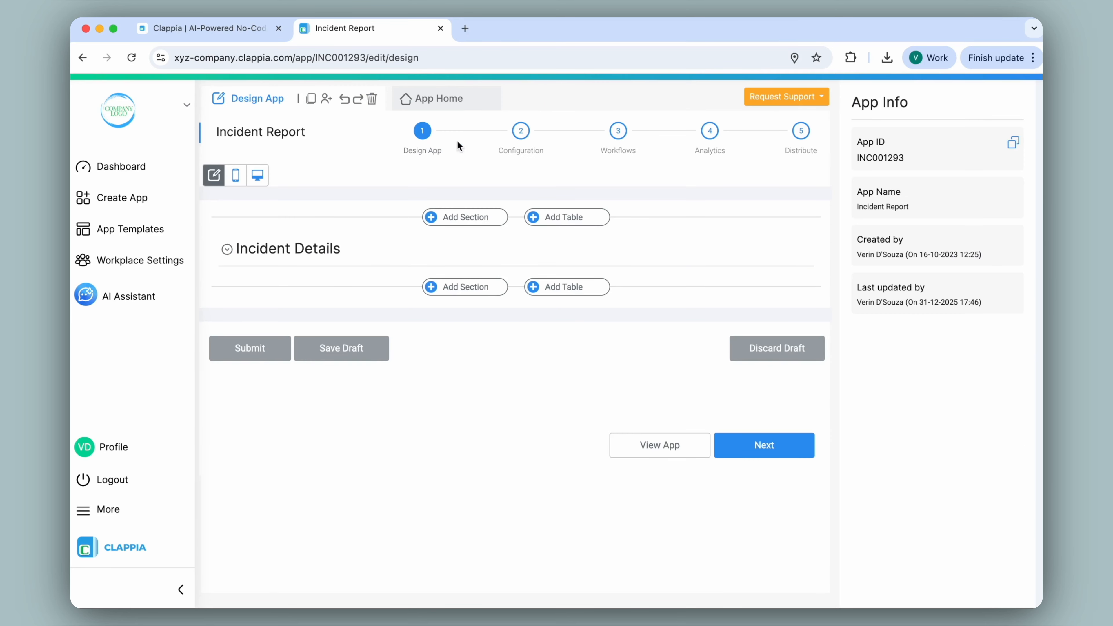
left_click(523, 137)
left_click(716, 276)
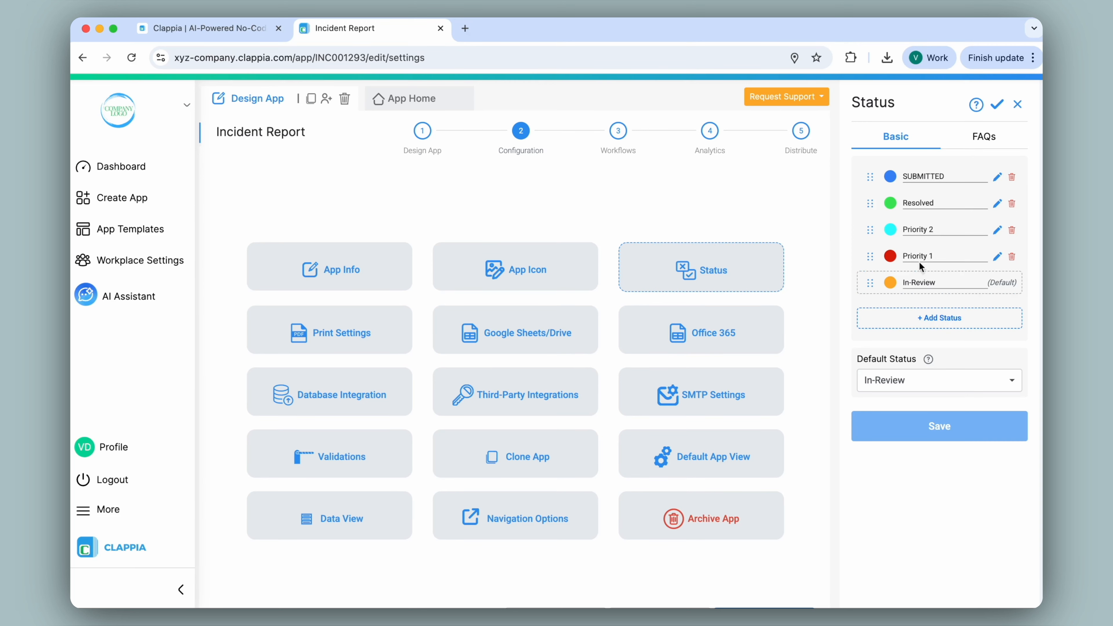
Open the In-Review submission dated 29-12-2025 from the app's submissions and view the statuses it can be updated to
left_click(421, 102)
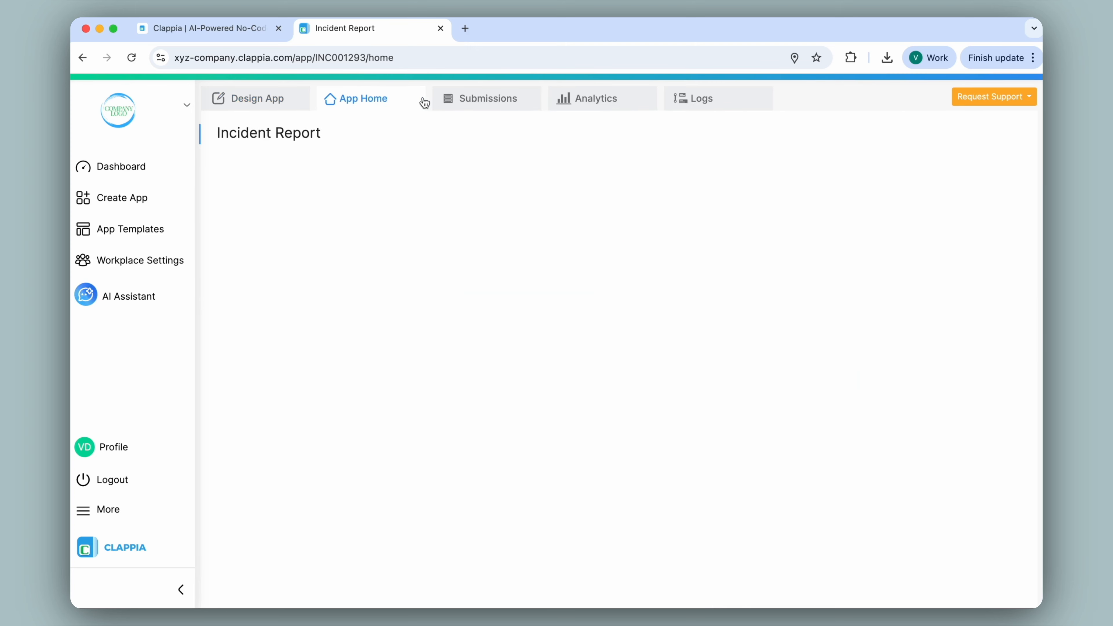
left_click(497, 99)
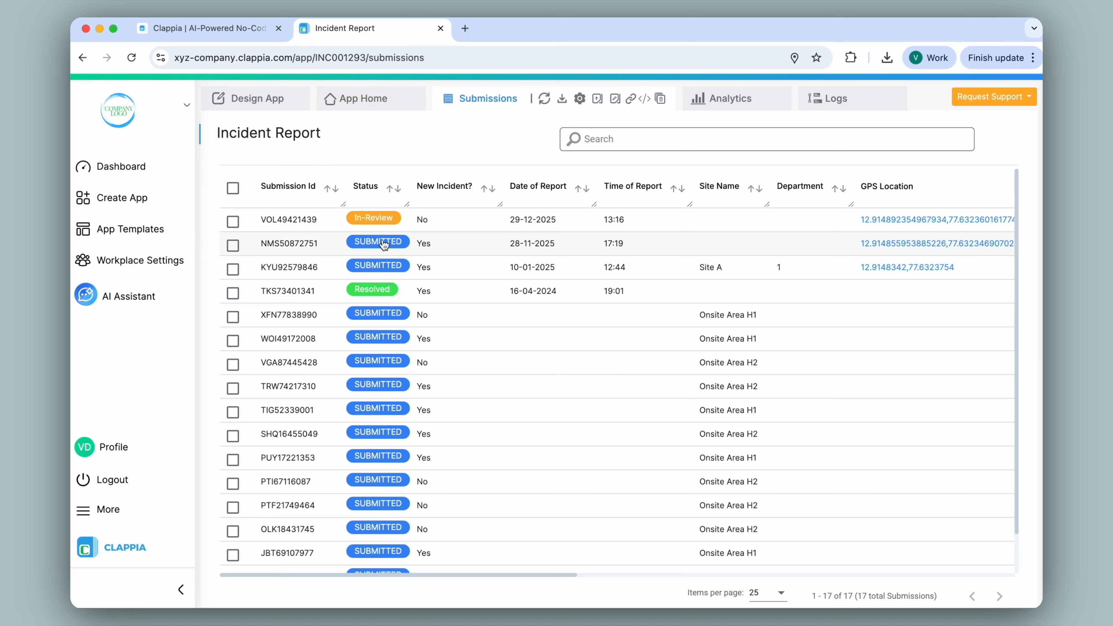
left_click(382, 219)
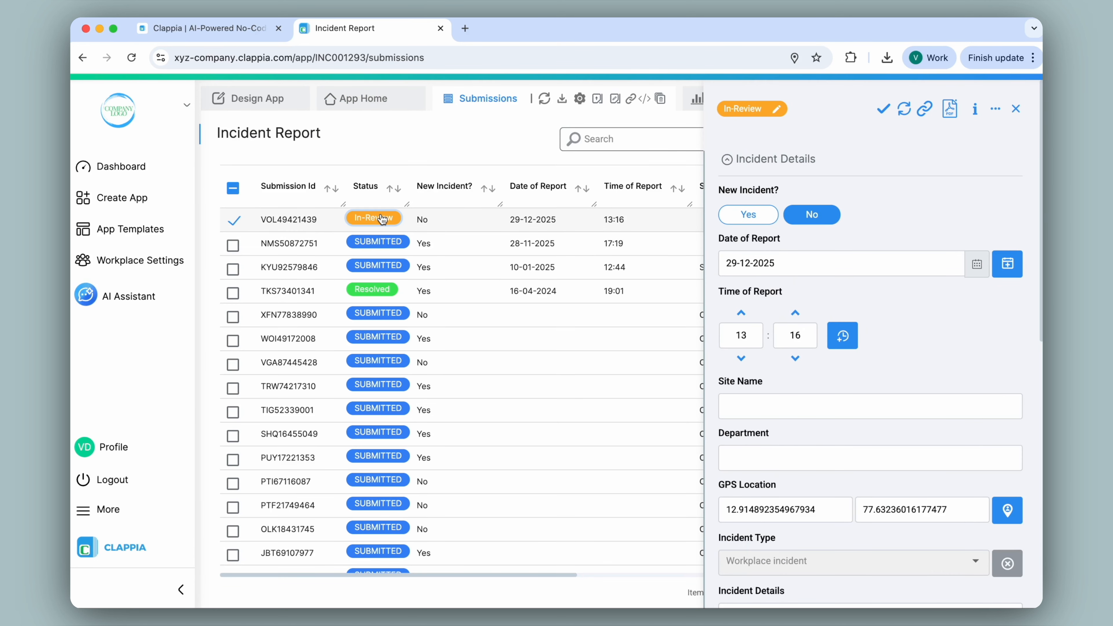
left_click(769, 109)
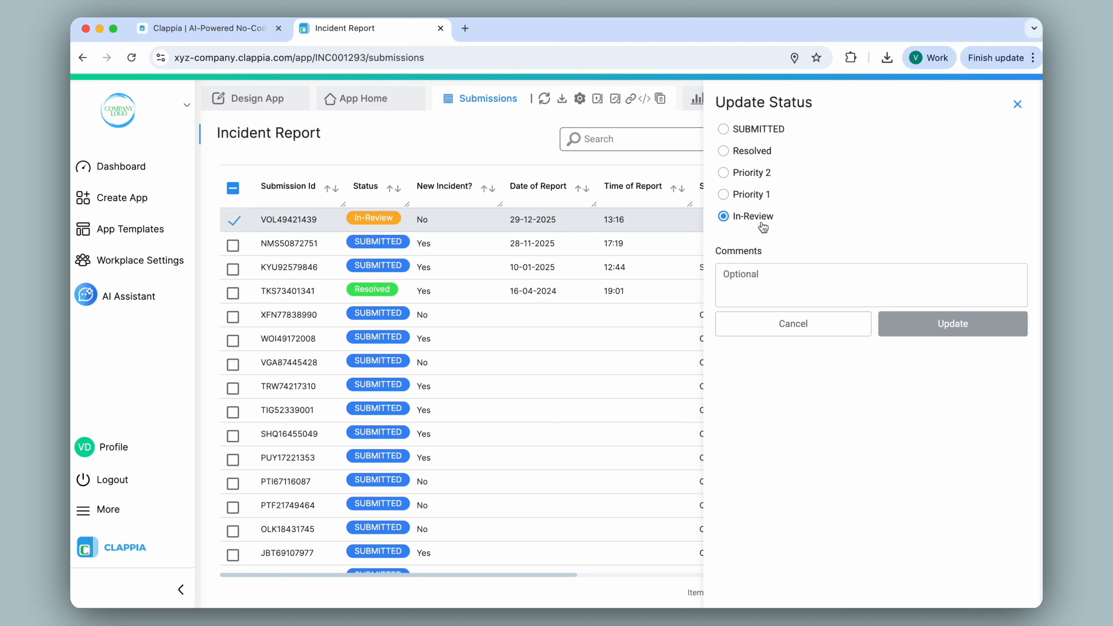
left_click(1017, 104)
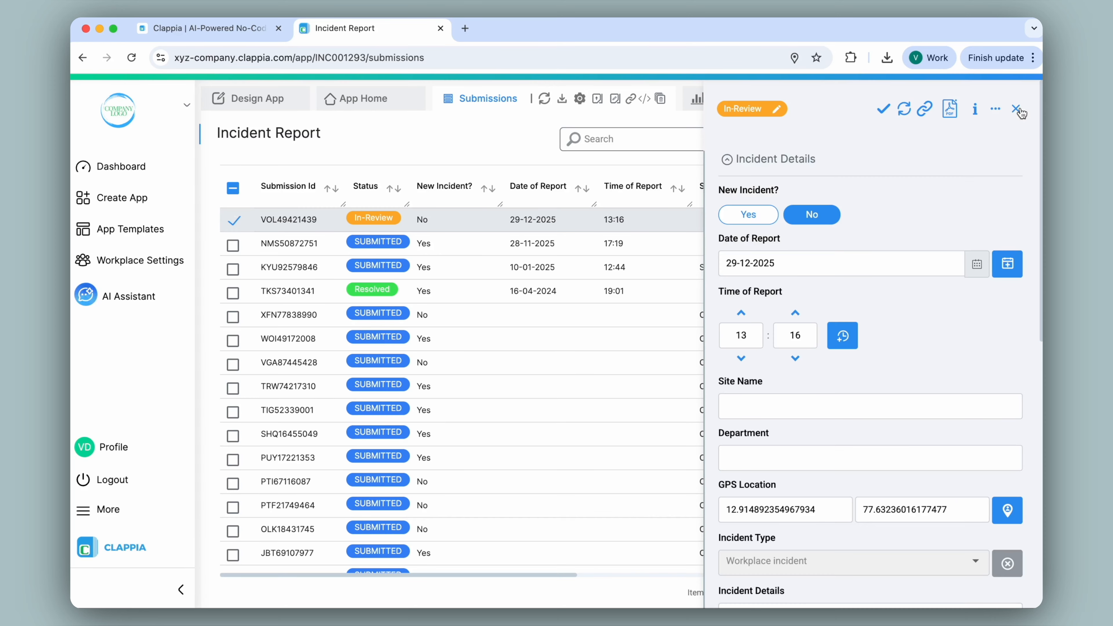
Compare the submission's Resolution Priority options with its selectable statuses, and close the submission without saving
scroll(951, 137, "down", 10)
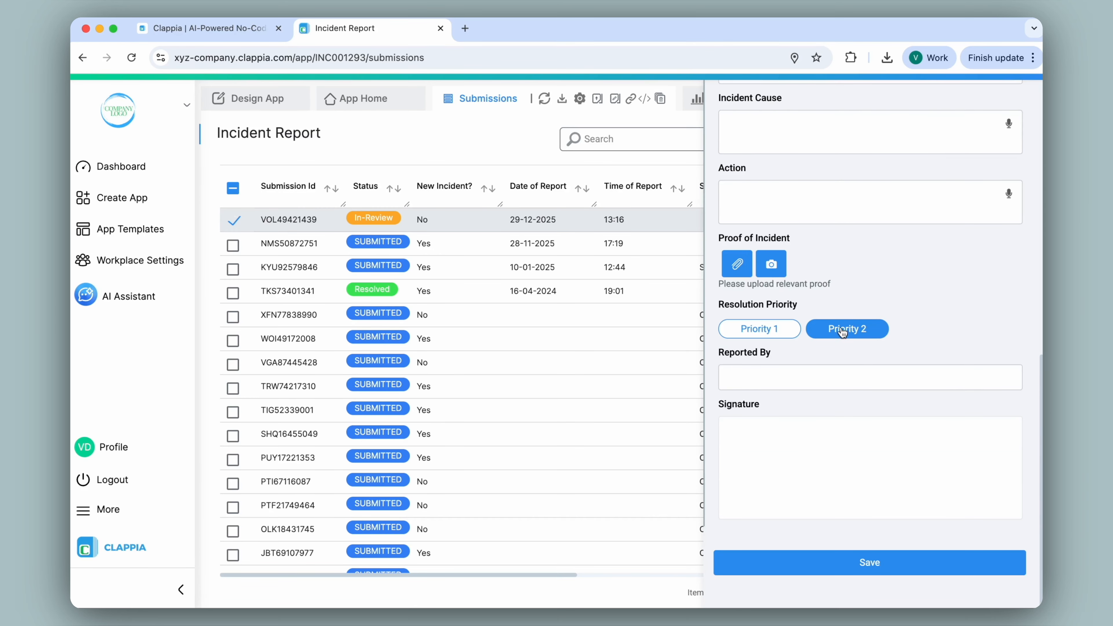
scroll(881, 331, "up", 10)
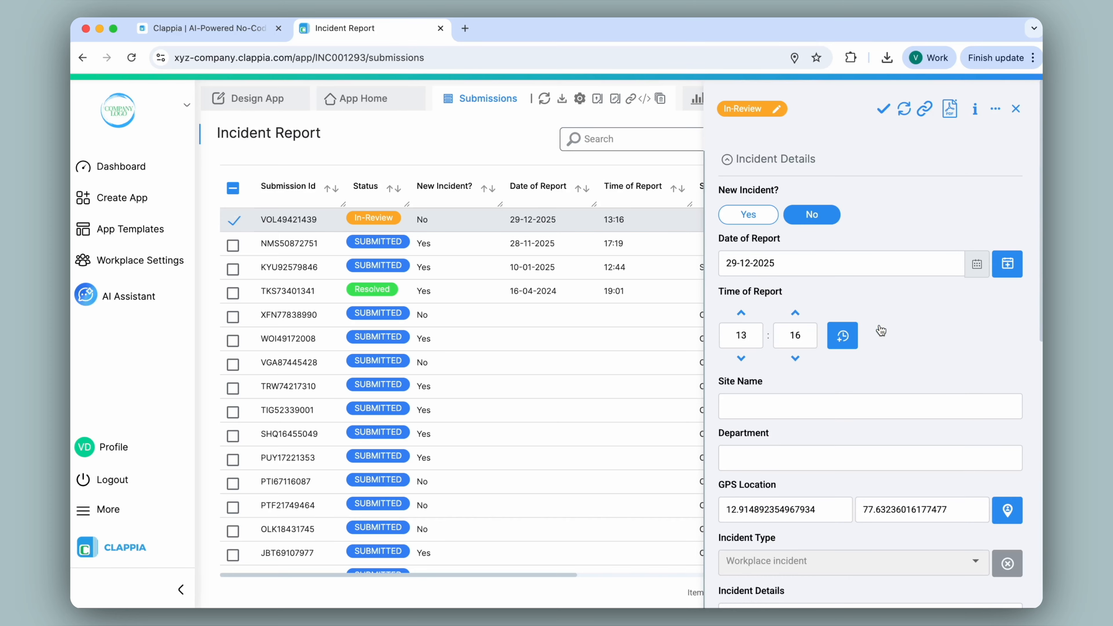
left_click(762, 112)
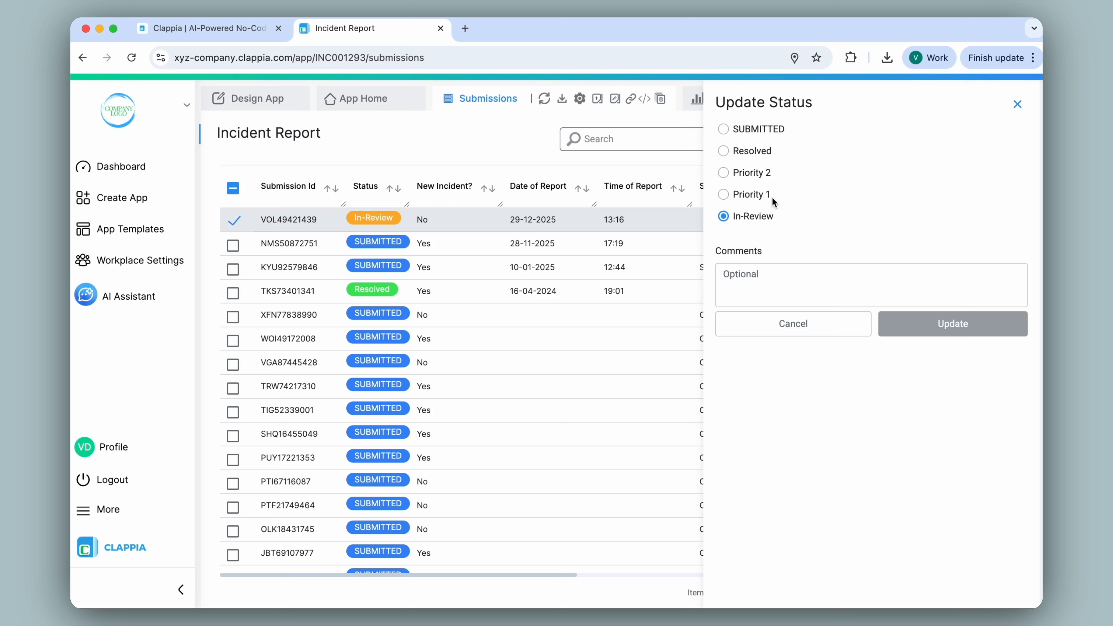
left_click(1016, 107)
scroll(870, 206, "down", 10)
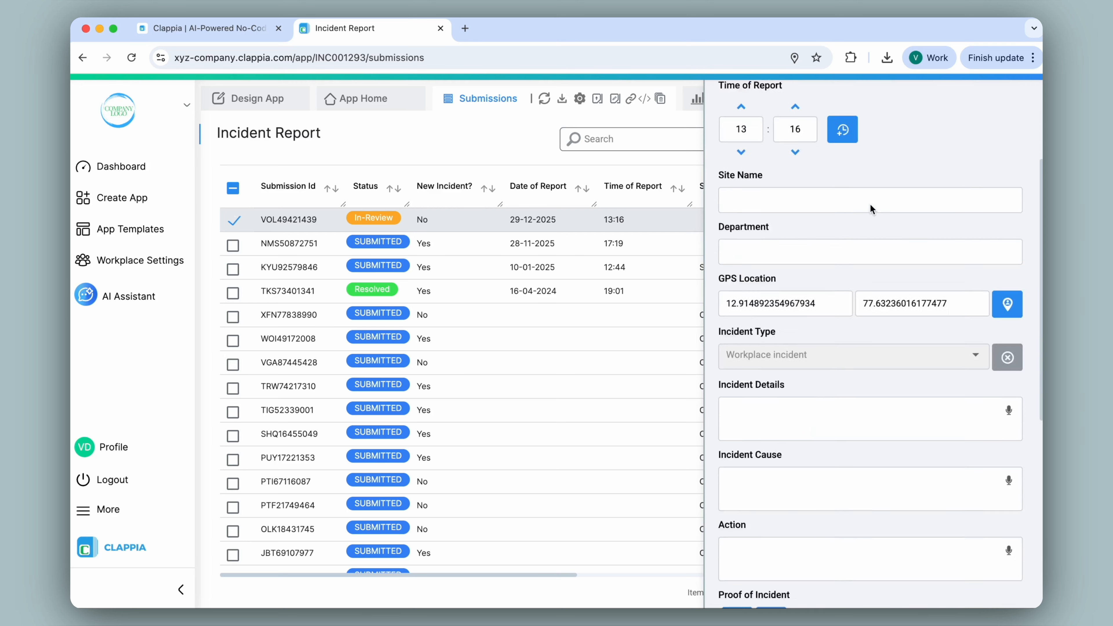
left_click(779, 331)
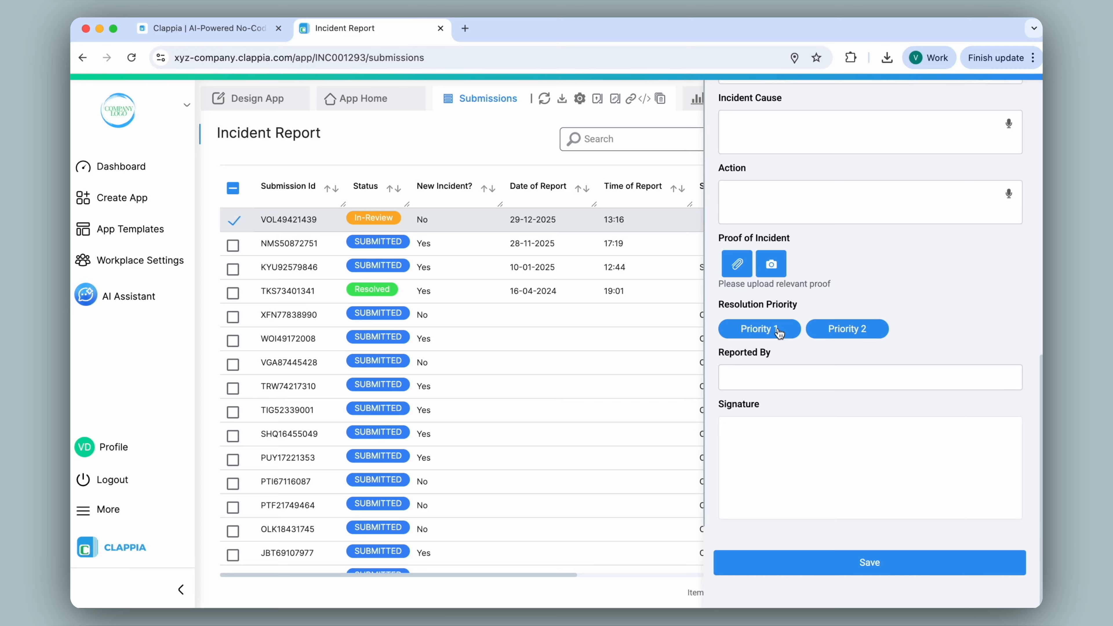
scroll(778, 334, "up", 10)
left_click(1020, 107)
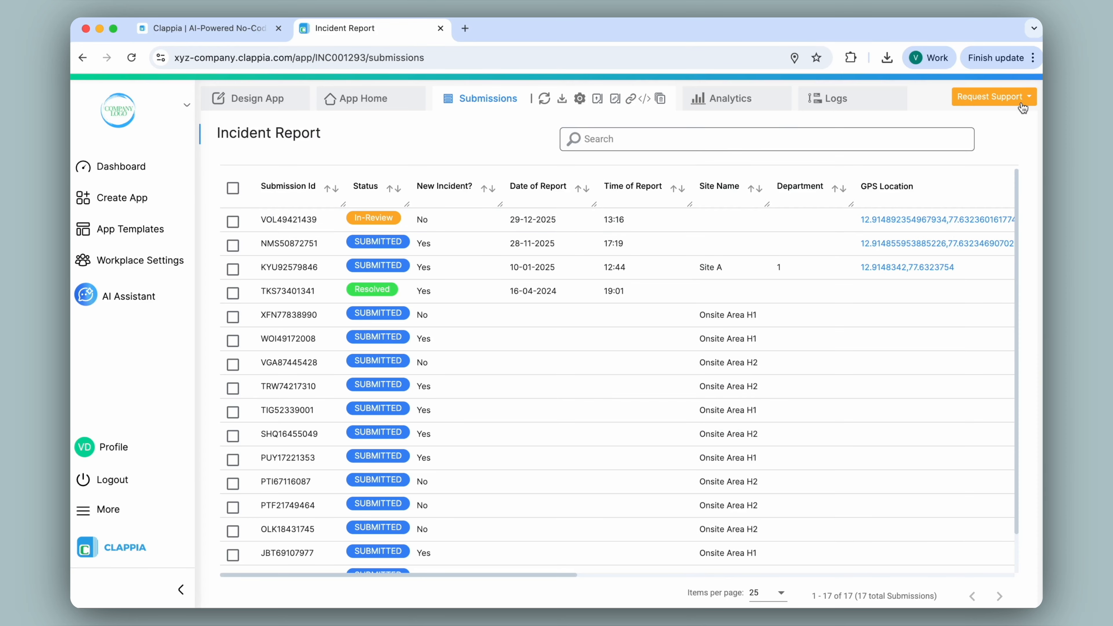
Open the Priority 1 status in the app's status settings and look at its Status Condition field
left_click(259, 102)
left_click(524, 132)
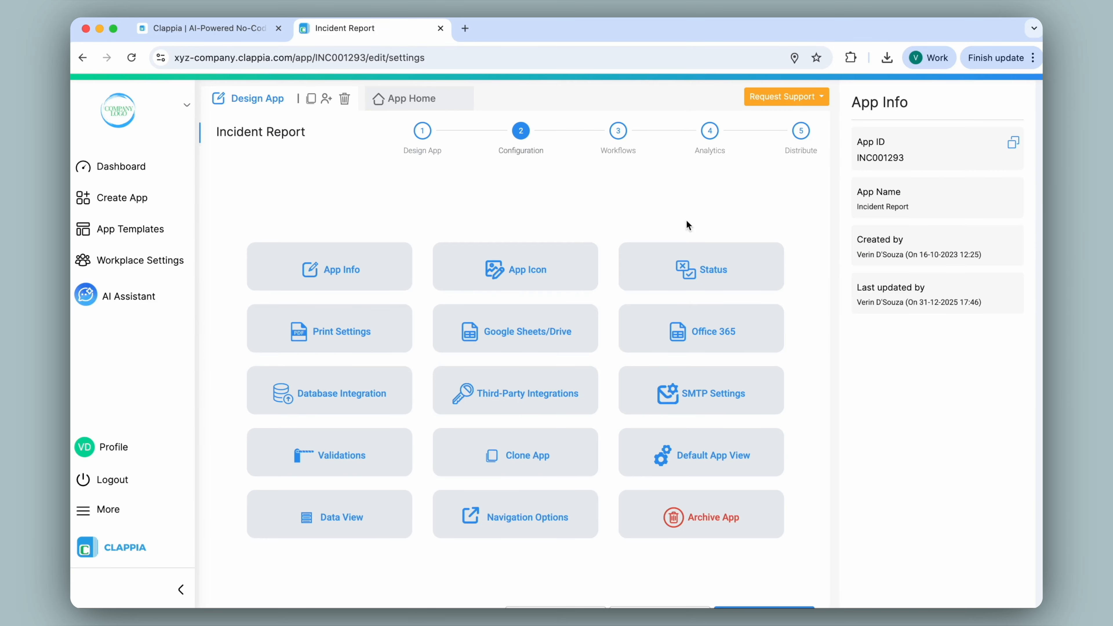
left_click(712, 270)
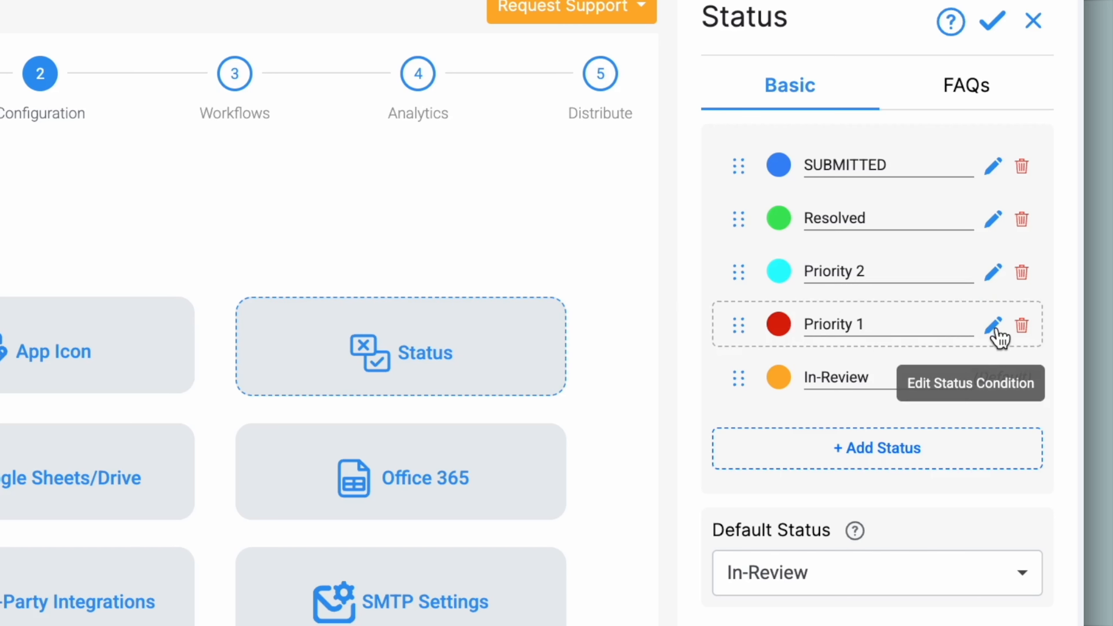
left_click(995, 330)
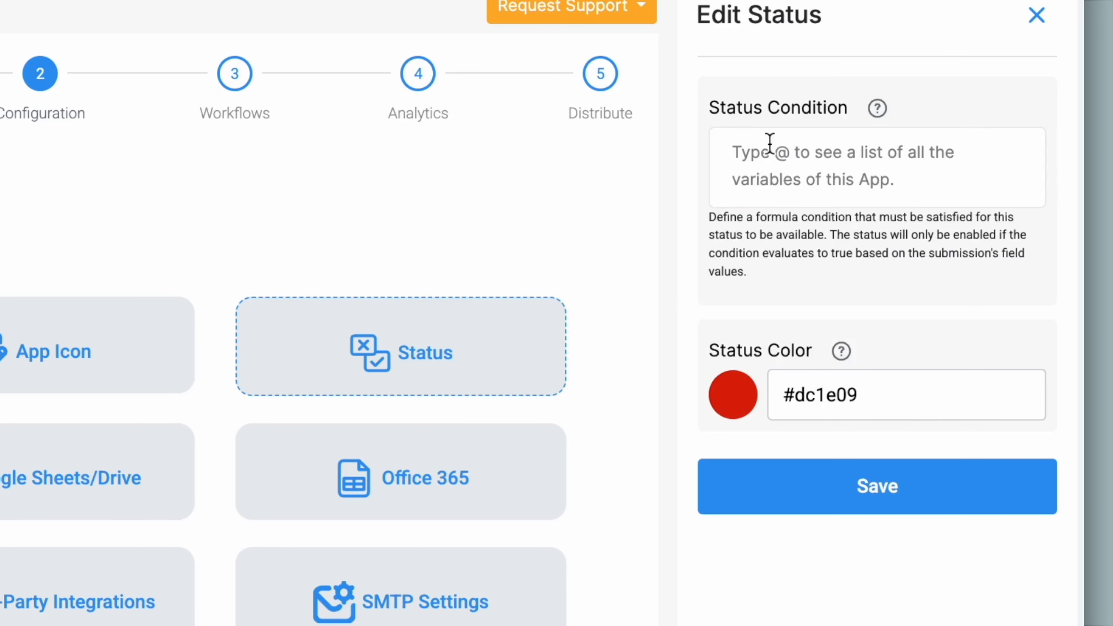
left_click(772, 159)
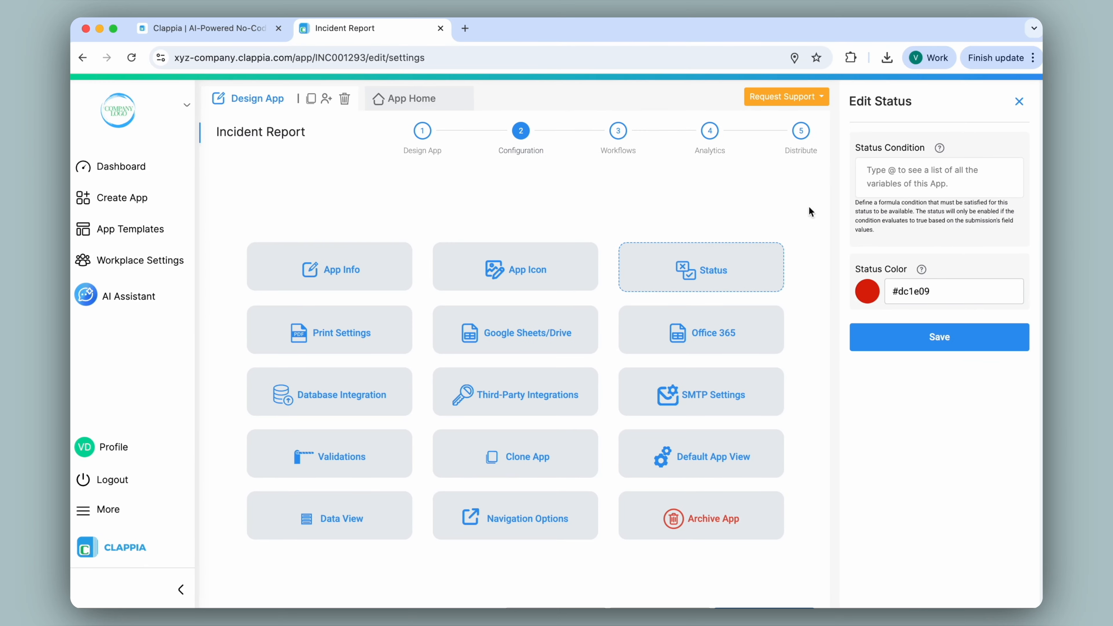
Examine the Resolution Priority field in the Incident Details section of the app design
left_click(422, 132)
left_click(322, 251)
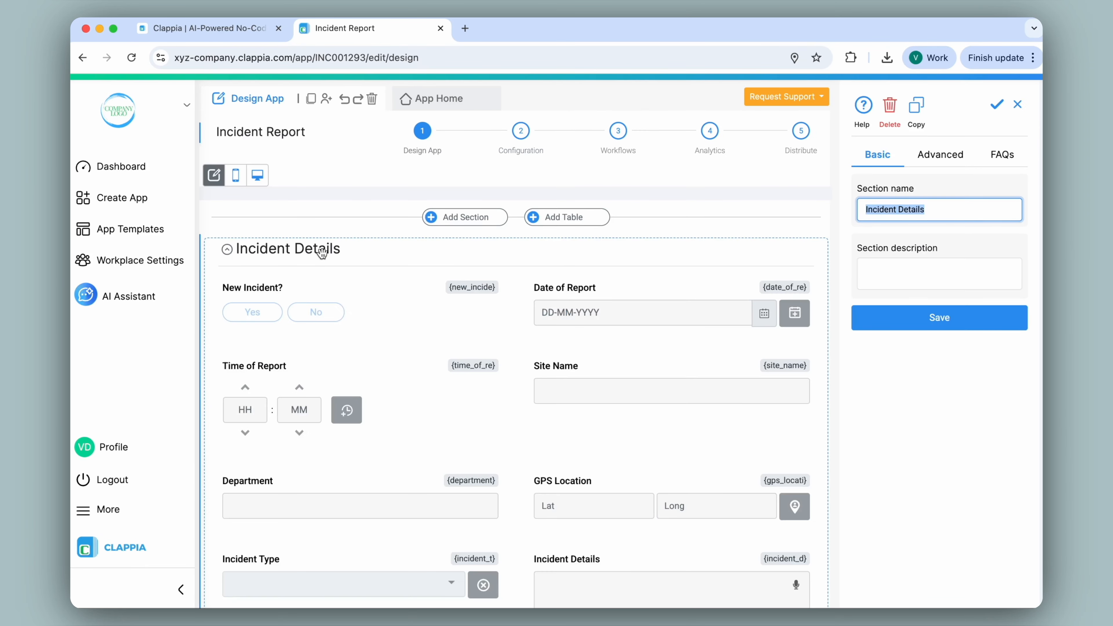
scroll(322, 252, "down", 10)
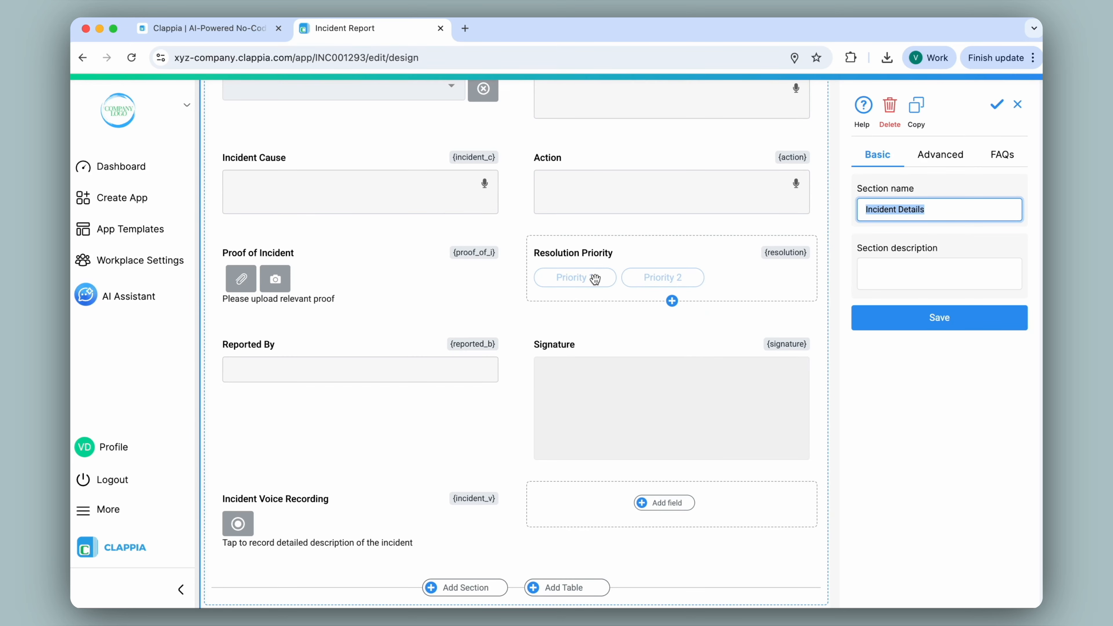
scroll(595, 279, "up", 10)
Set the Priority 1 status condition to {resolution}="Priority 1", using the Resolution Priority field variable
left_click(519, 147)
left_click(675, 266)
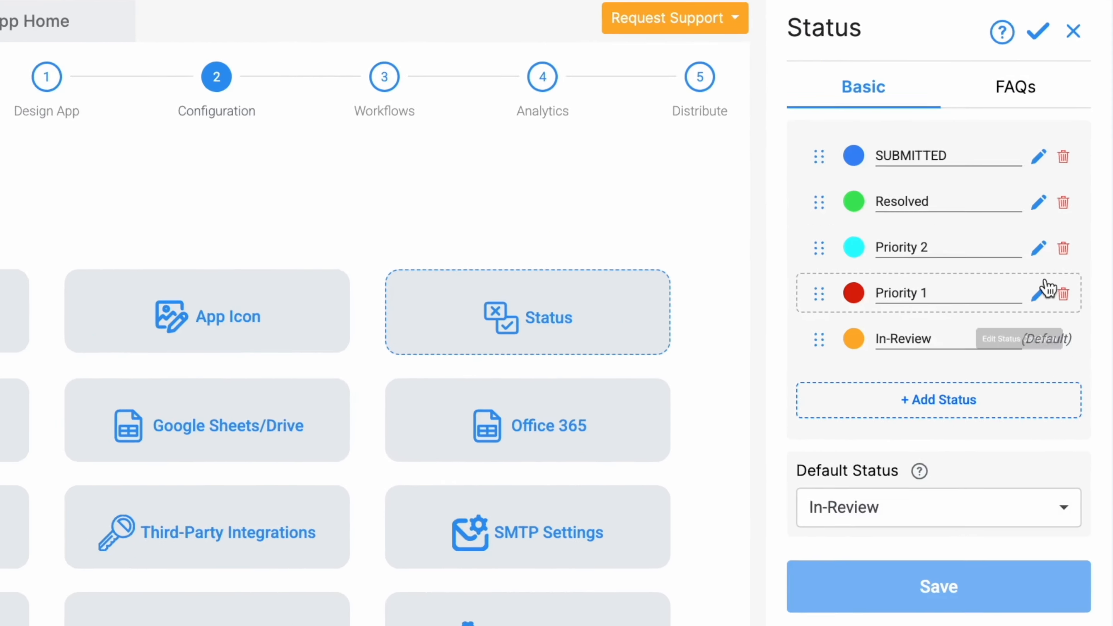
left_click(1046, 287)
left_click(990, 189)
type("@")
scroll(989, 189, "down", 5)
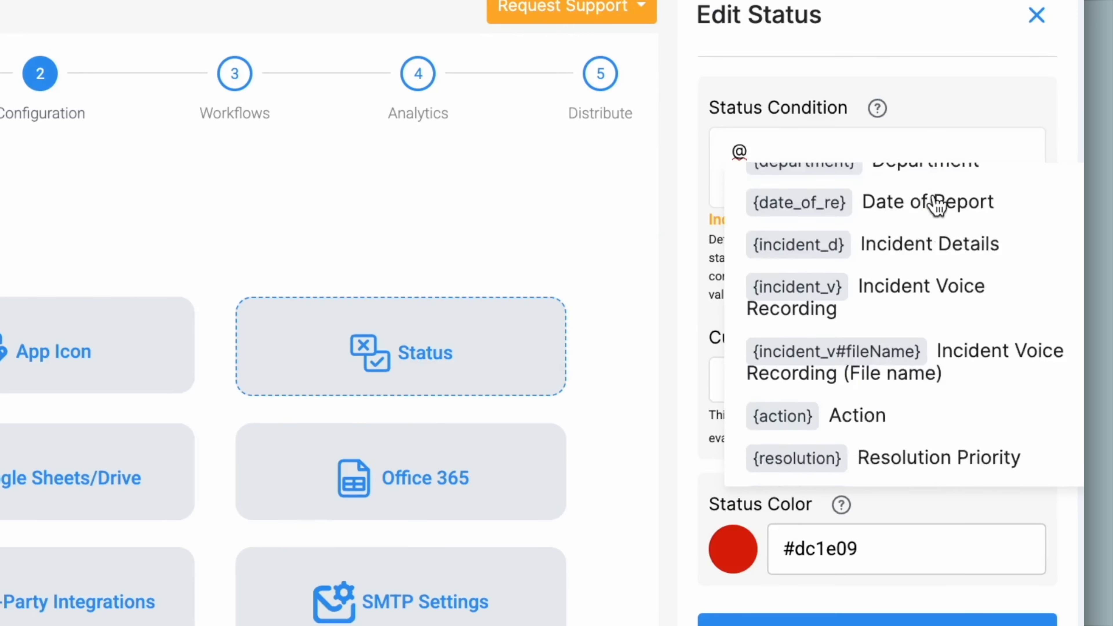
scroll(937, 205, "down", 3)
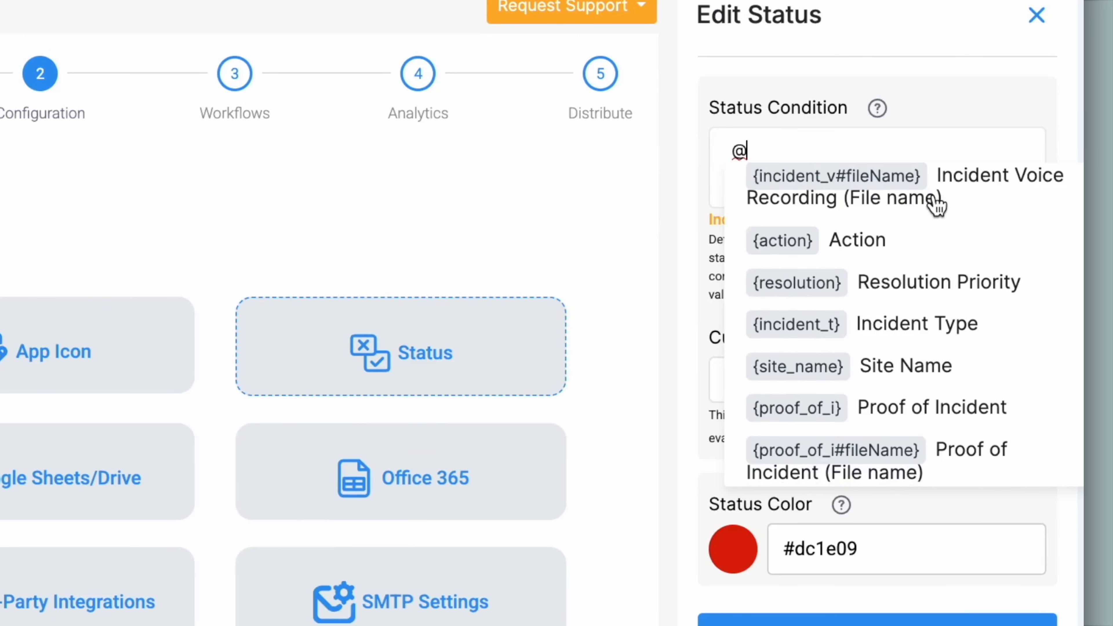
left_click(936, 290)
type("=\"Priority 1\"")
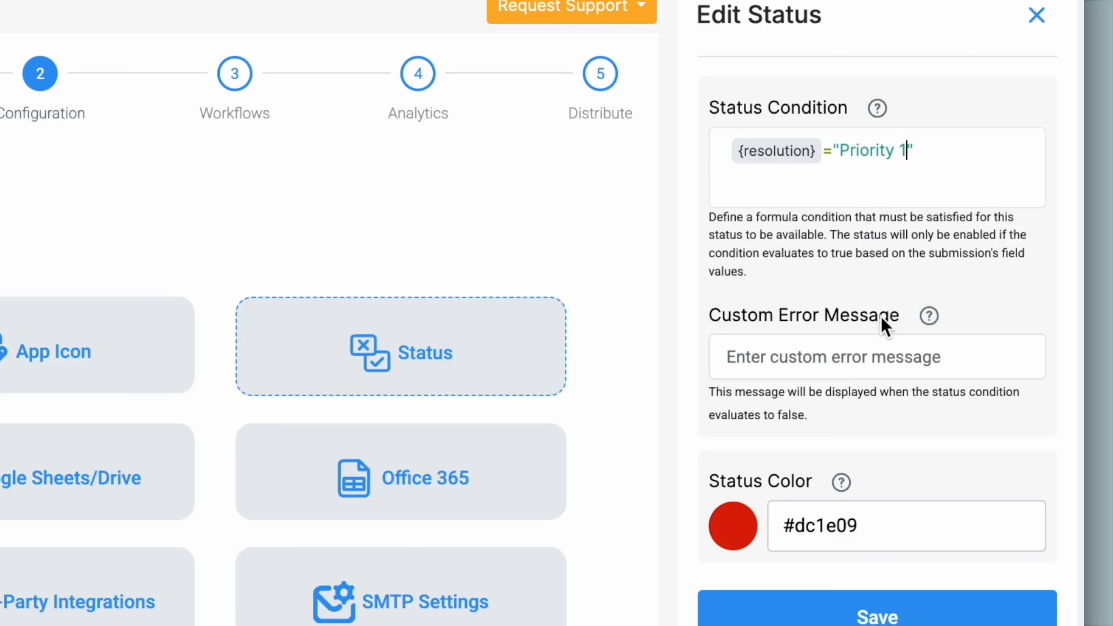
Add the custom error message "Please mark the submission as Priority 1 to make this status available" and save the Priority 1 status
left_click(881, 351)
type("Please mark the submission as Priority ")
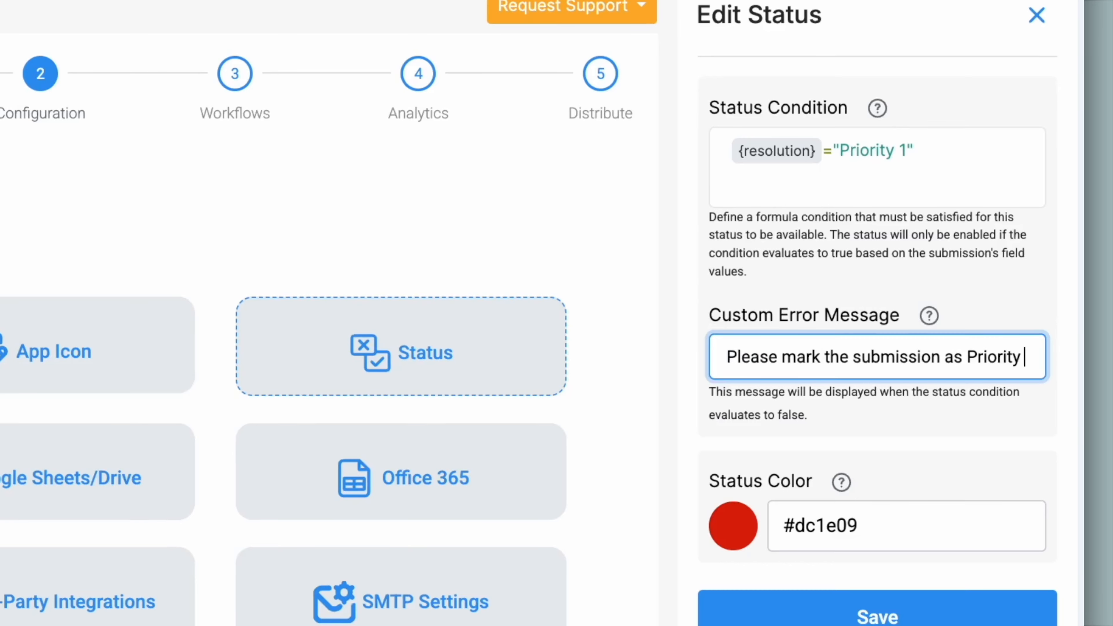
type("1 to make this status available")
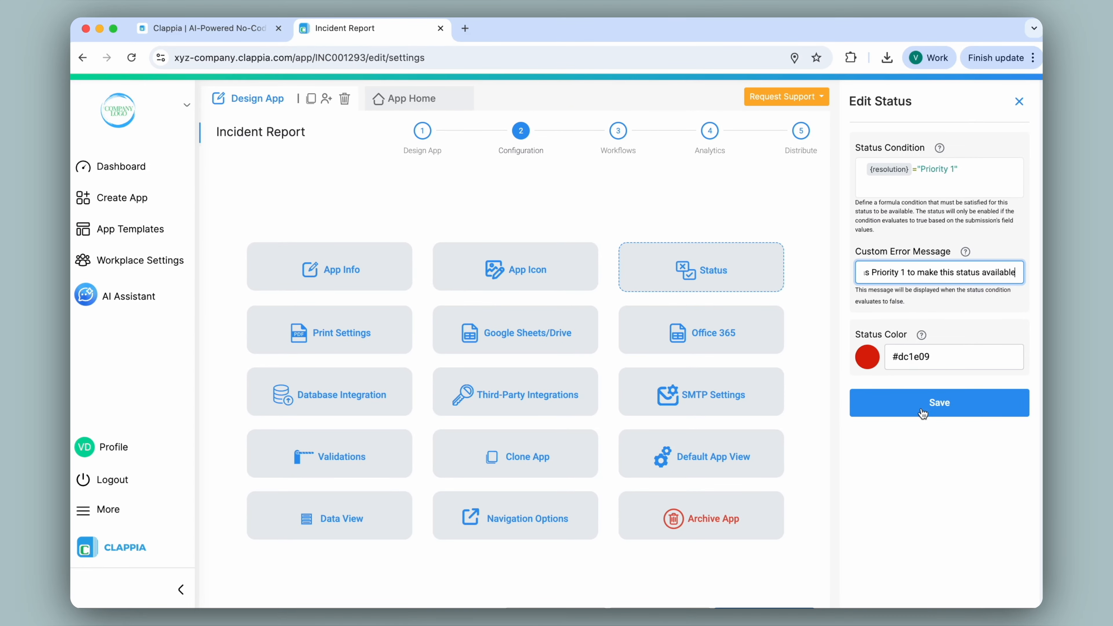
left_click(921, 412)
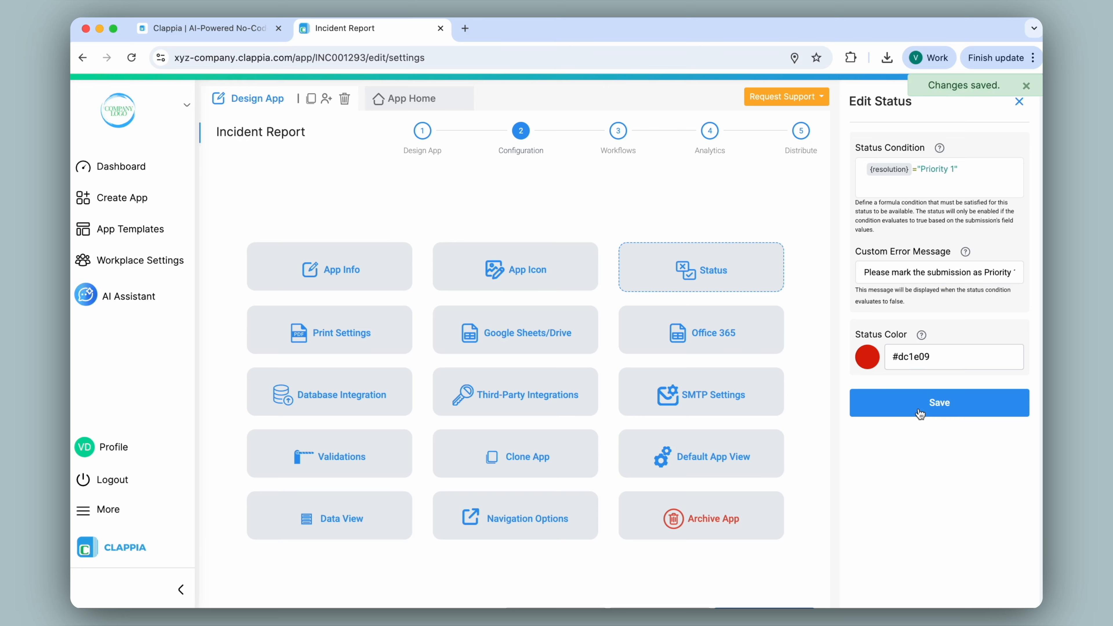
Reopen the In-Review submission dated 29-12-2025 and check which Resolution Priority is selected in it
left_click(414, 106)
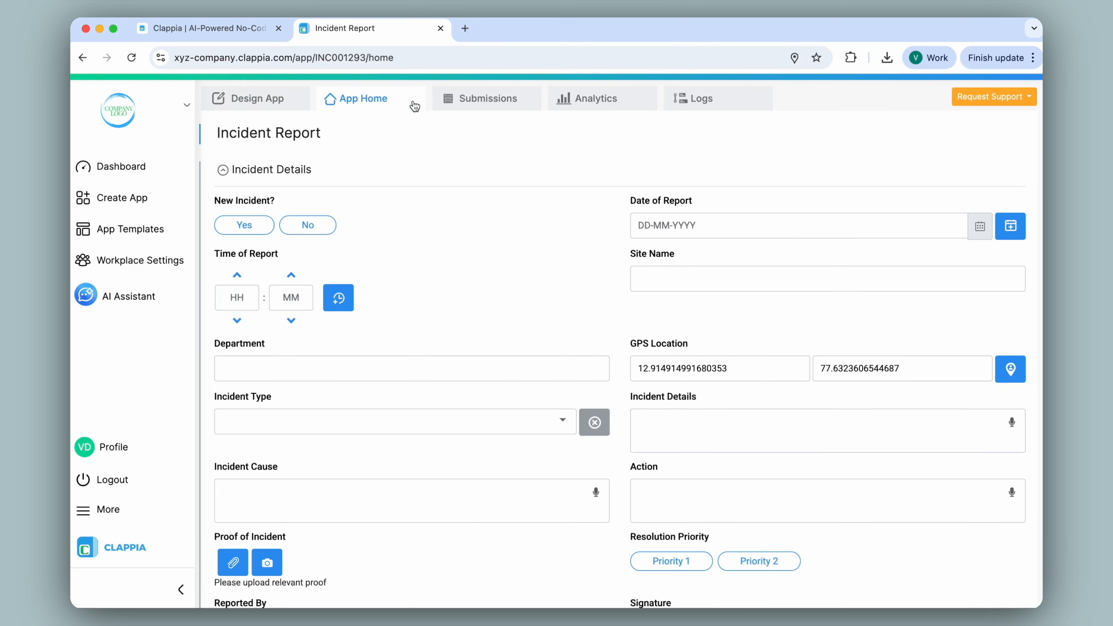
left_click(512, 107)
left_click(450, 223)
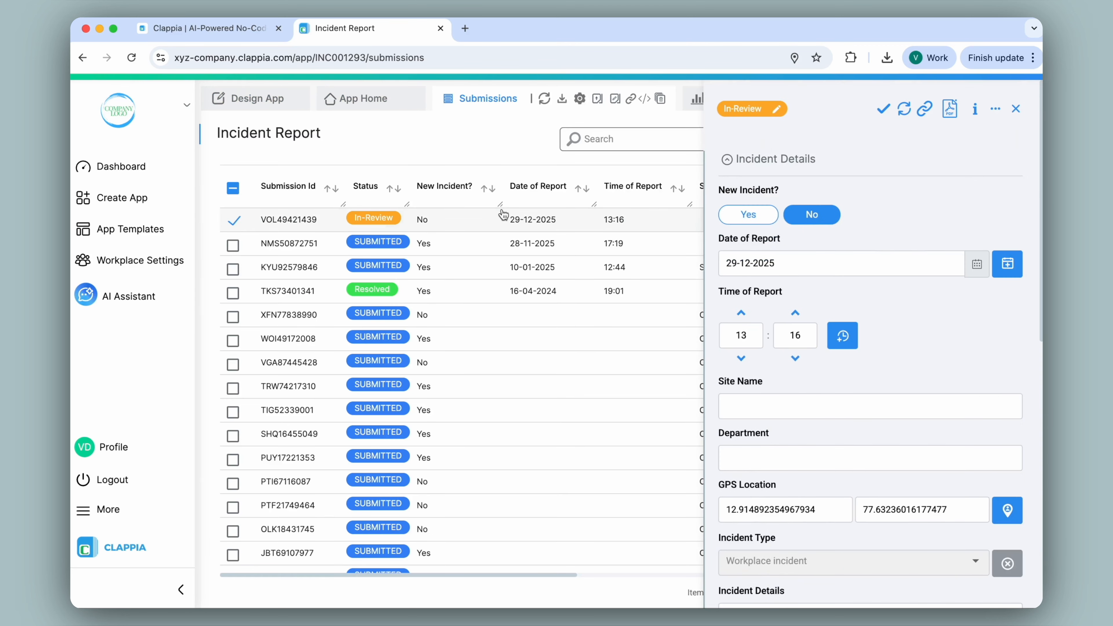
scroll(863, 242, "down", 10)
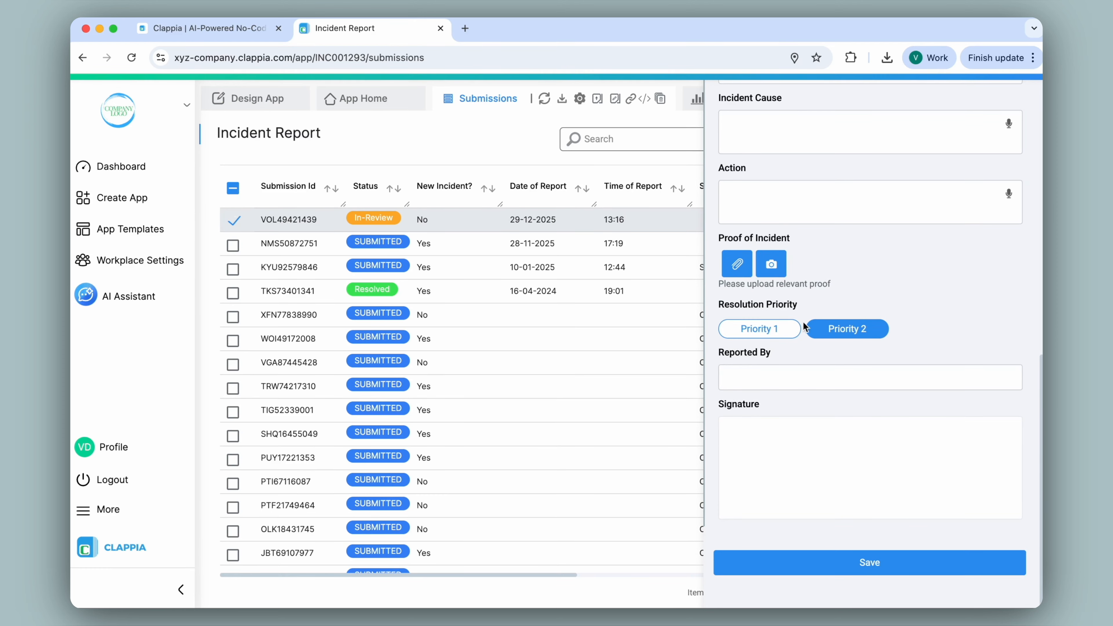
scroll(868, 340, "up", 10)
Check whether the Priority 1 status can be selected for the submission, and return to its form fields without updating
left_click(752, 109)
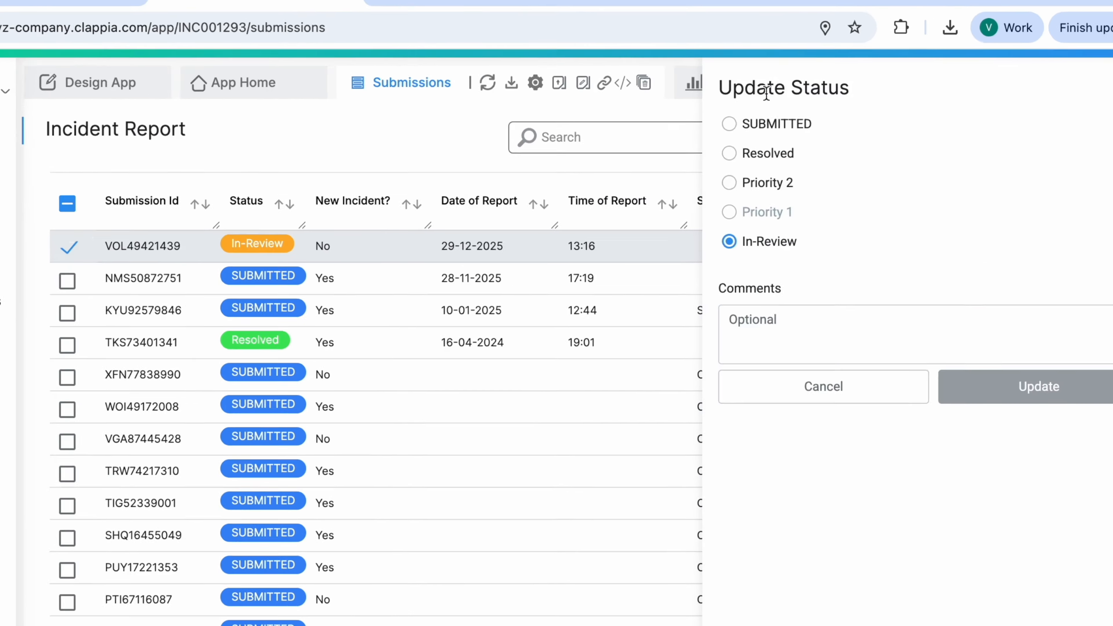
mouse_move(761, 198)
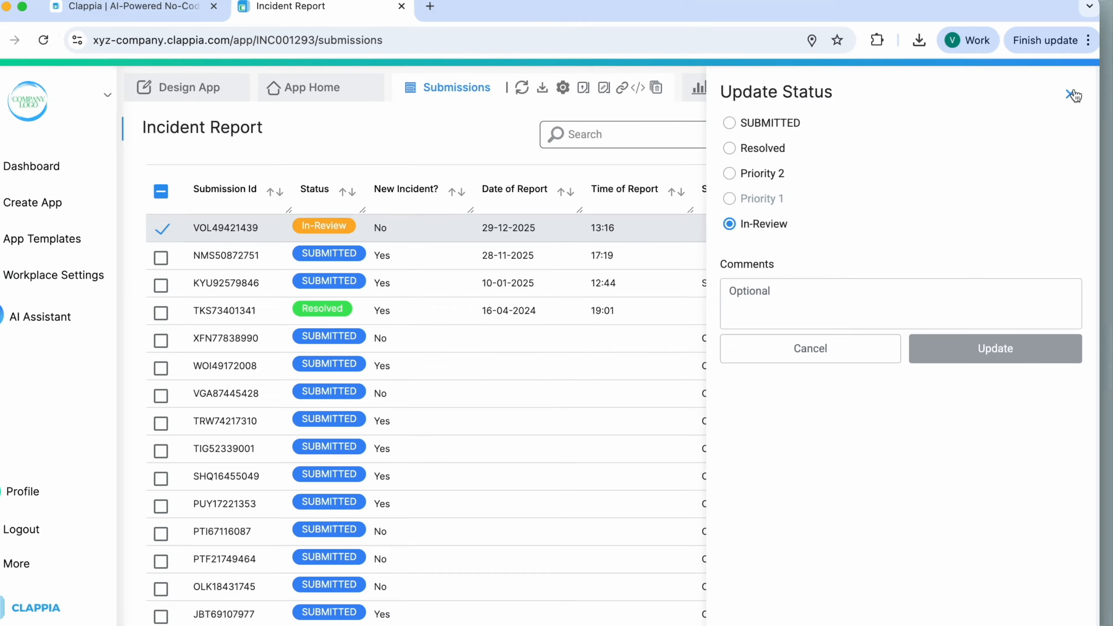
left_click(1073, 96)
scroll(878, 171, "down", 5)
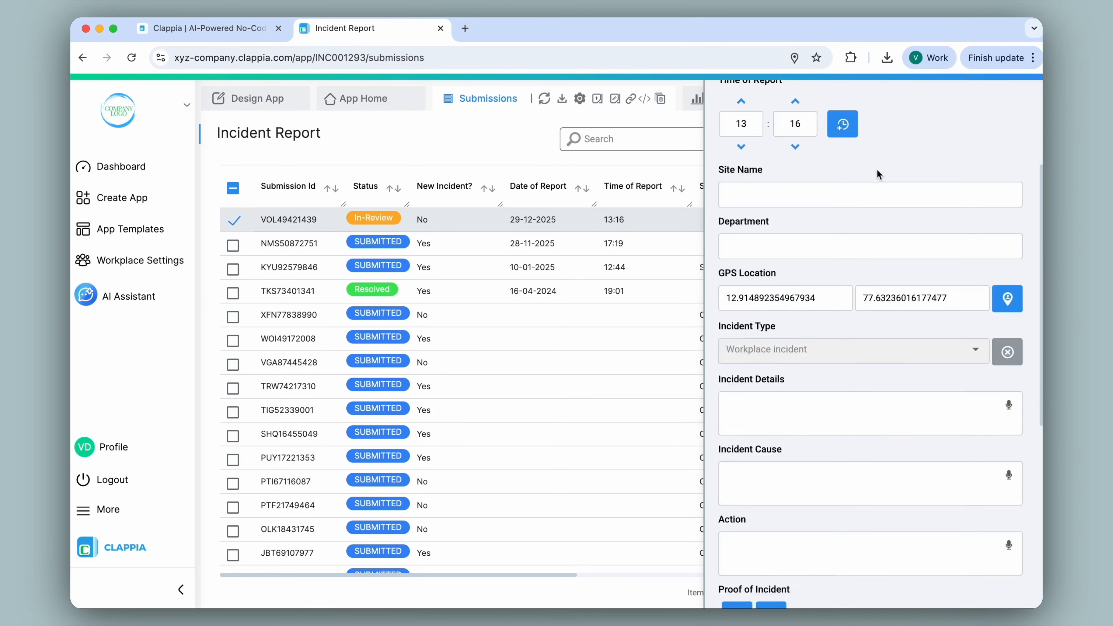
Set the In-Review submission's Resolution Priority to Priority 1 and save the changes
scroll(878, 170, "down", 8)
left_click(782, 325)
scroll(795, 322, "up", 12)
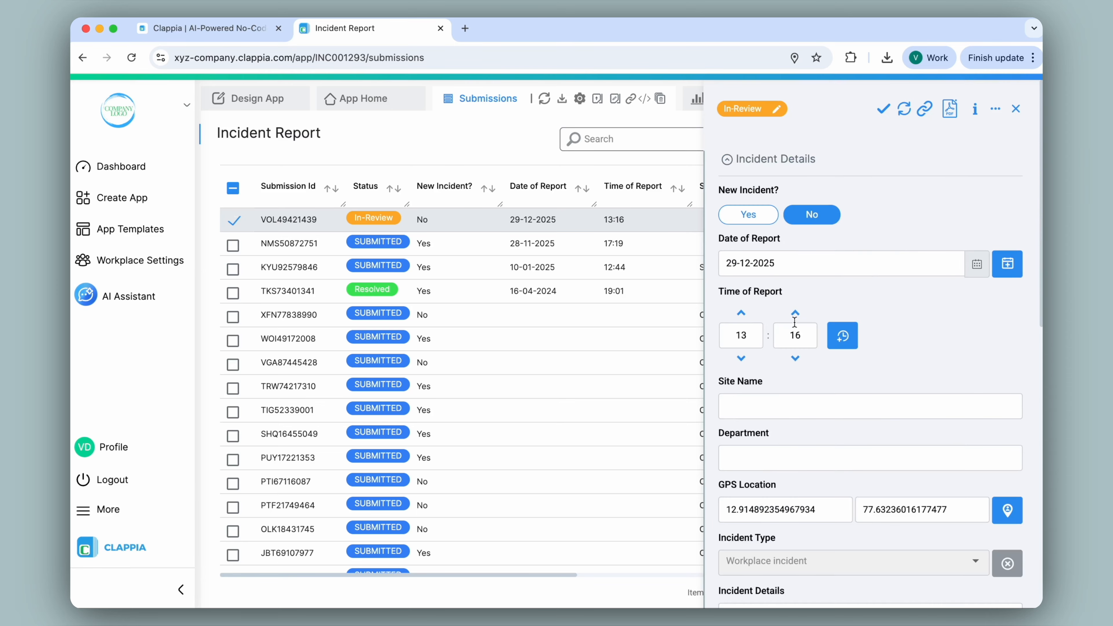
left_click(883, 108)
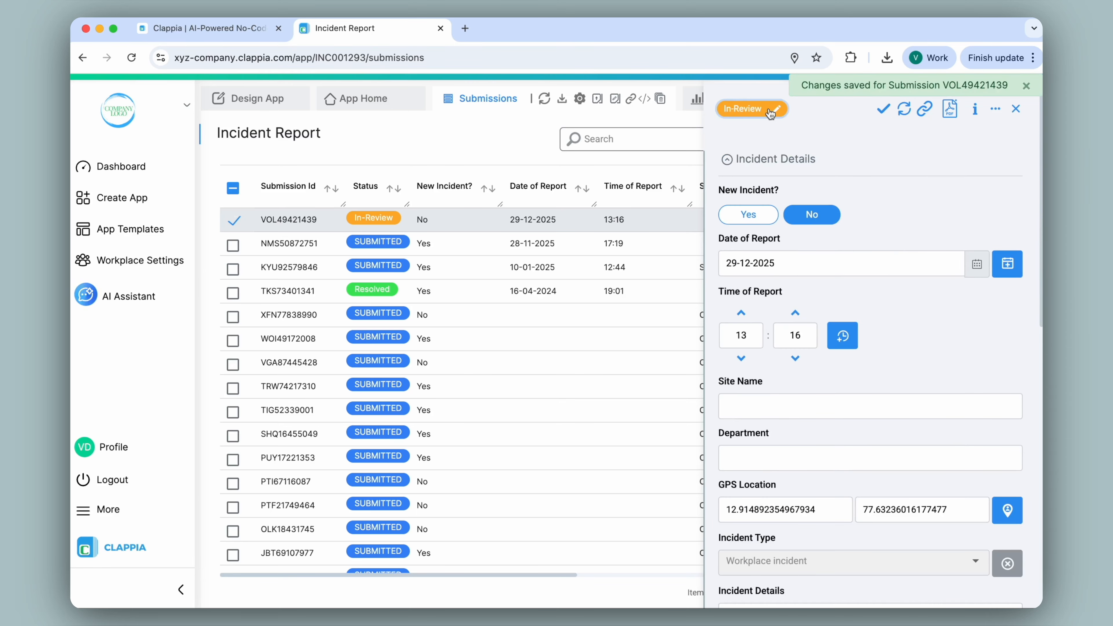
Test selecting the Priority 1 status for the saved submission, and leave the status update without applying it
left_click(768, 109)
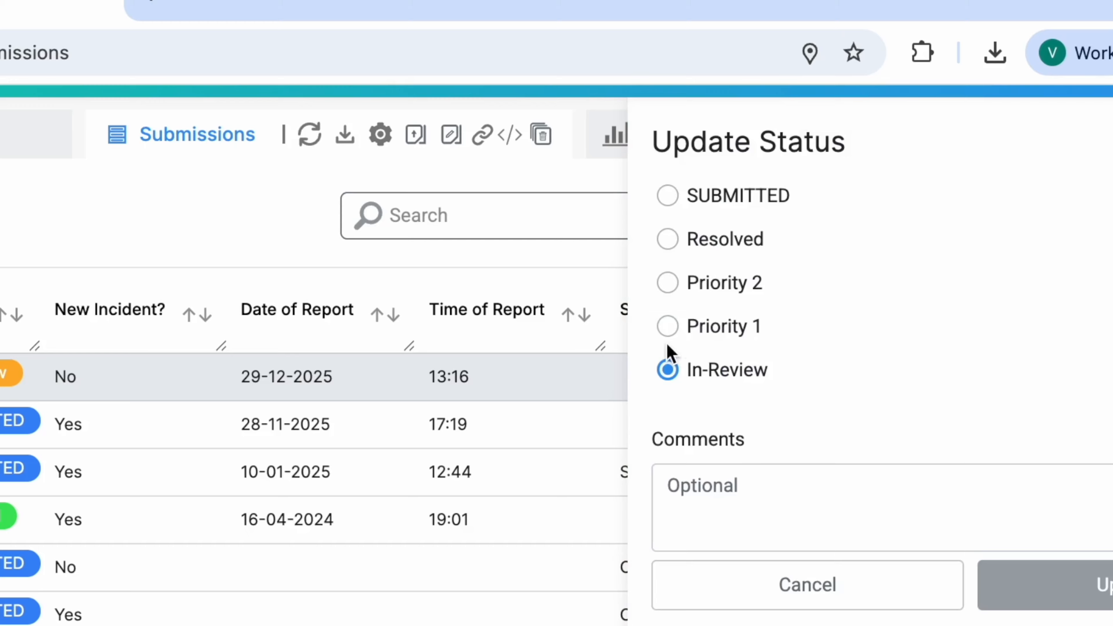
left_click(750, 337)
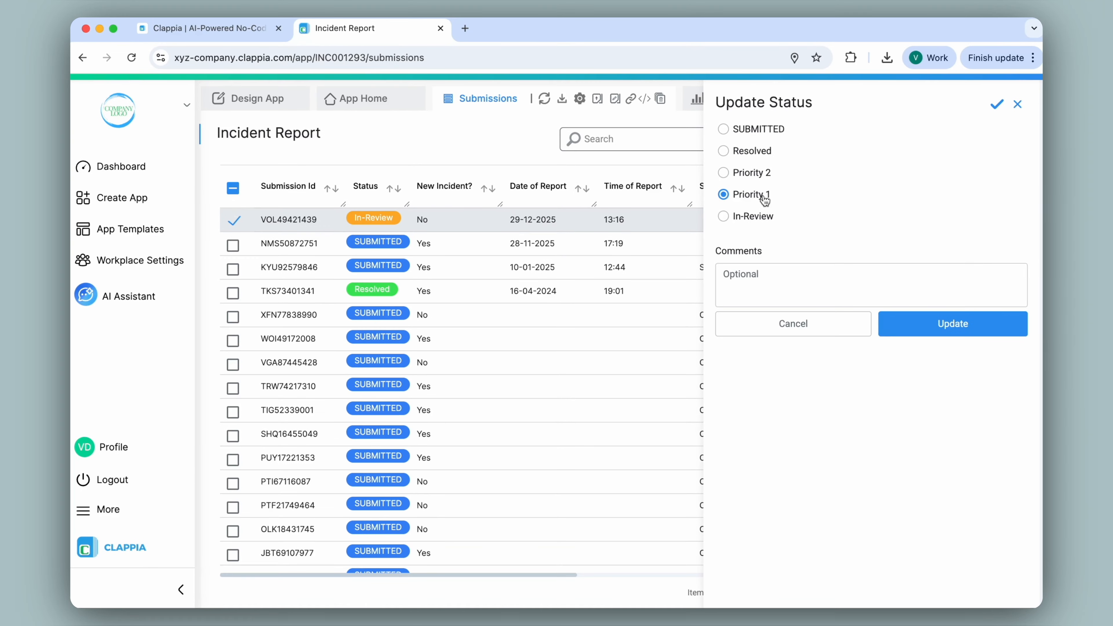
left_click(1020, 106)
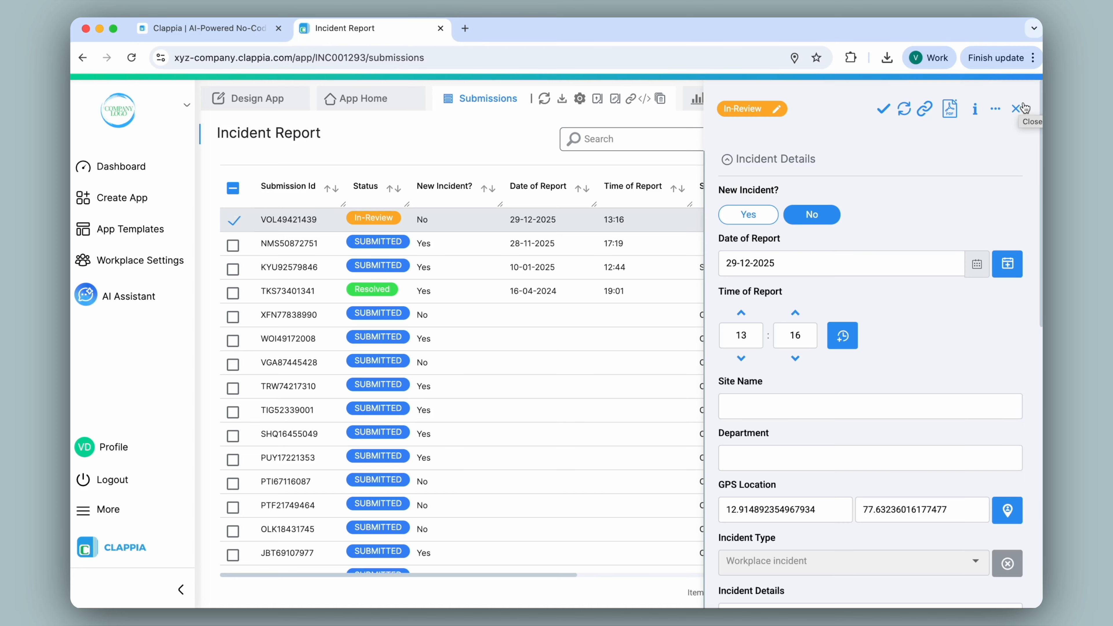
Open the Data View settings in the Incident Report app's configuration and enable swimlanes
left_click(250, 98)
left_click(529, 140)
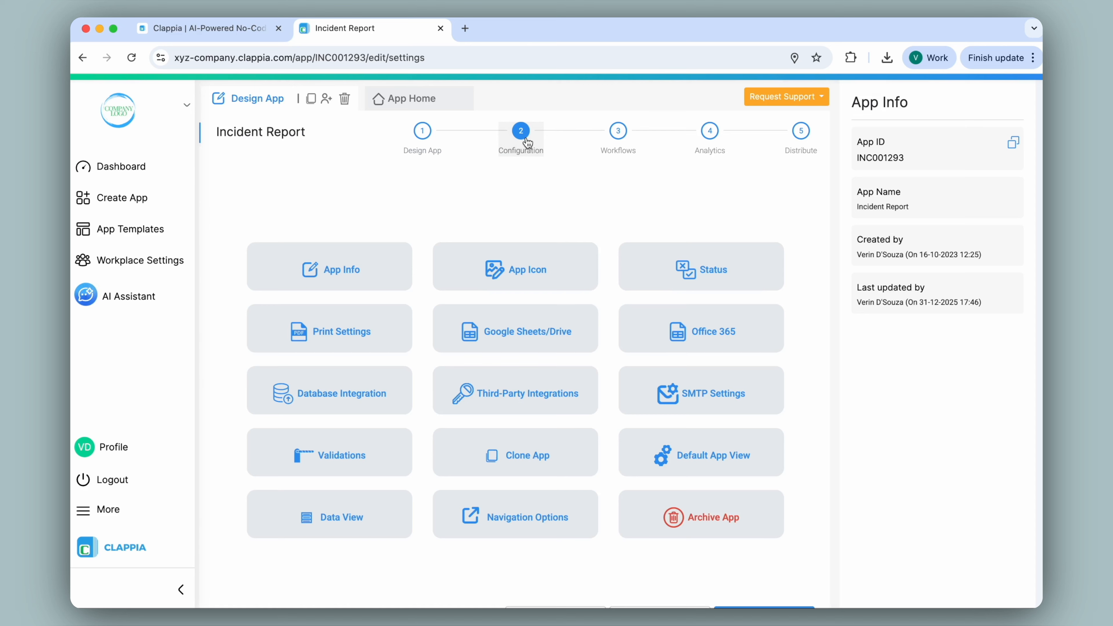
left_click(371, 518)
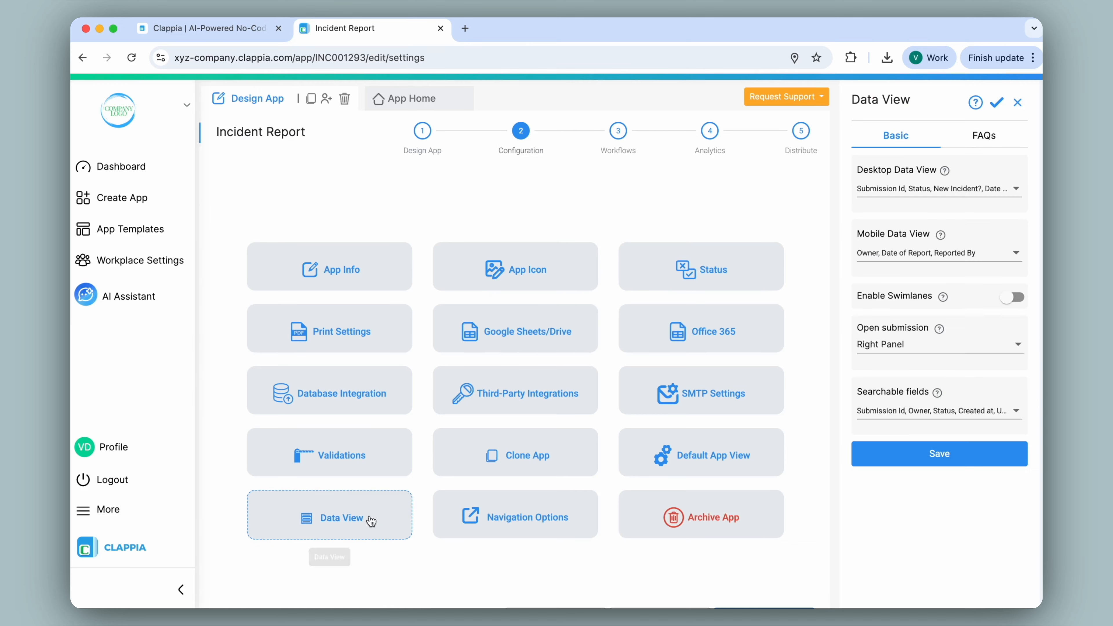
left_click(1013, 298)
Include New Incident?, Date of Report, Time of Report and Resolution Priority in the Swimlanes Data View and save the settings
left_click(929, 345)
scroll(891, 410, "down", 3)
left_click(891, 394)
left_click(891, 420)
left_click(890, 443)
scroll(890, 446, "down", 5)
scroll(890, 448, "down", 2)
left_click(890, 447)
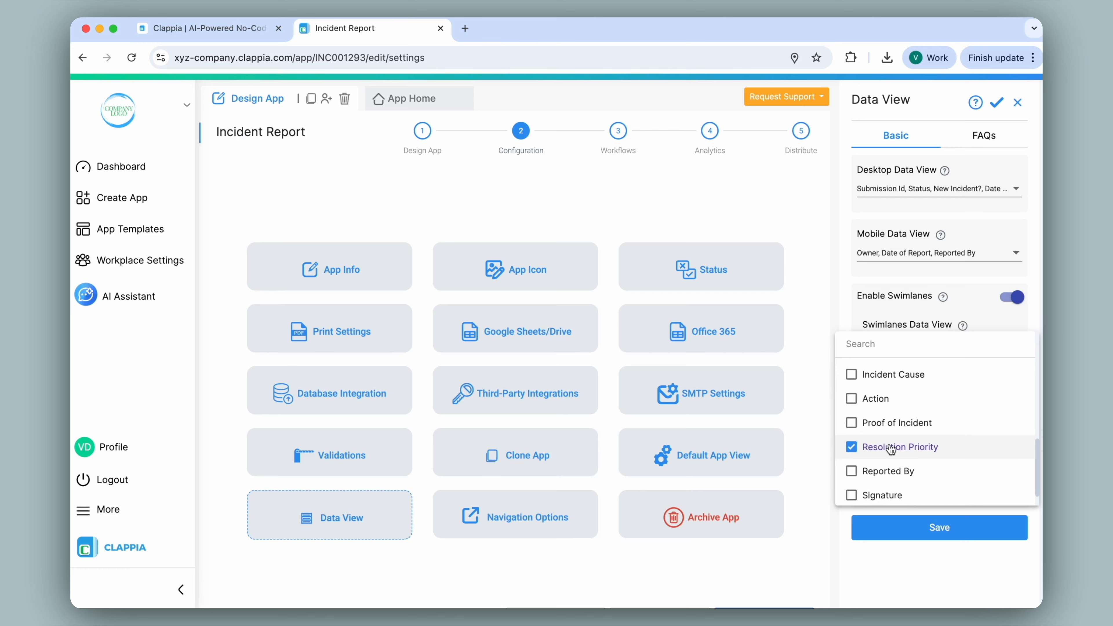
left_click(816, 367)
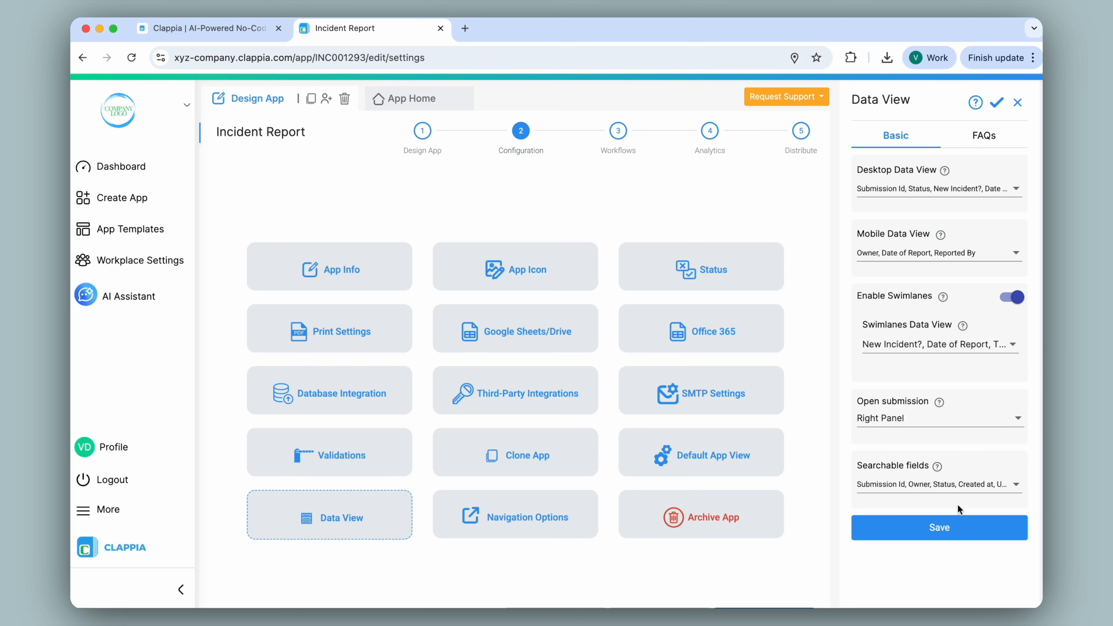
left_click(936, 531)
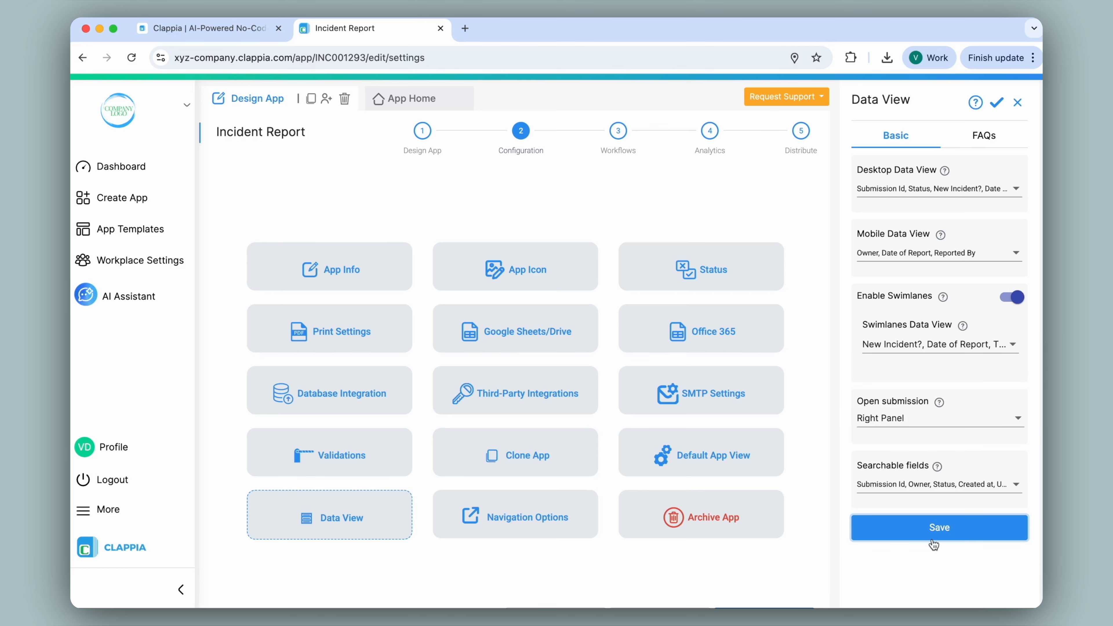
Open the submissions in swimlanes and try to move the SUBMITTED card dated 28-11-2025 into the Priority 1 lane
left_click(428, 100)
left_click(526, 106)
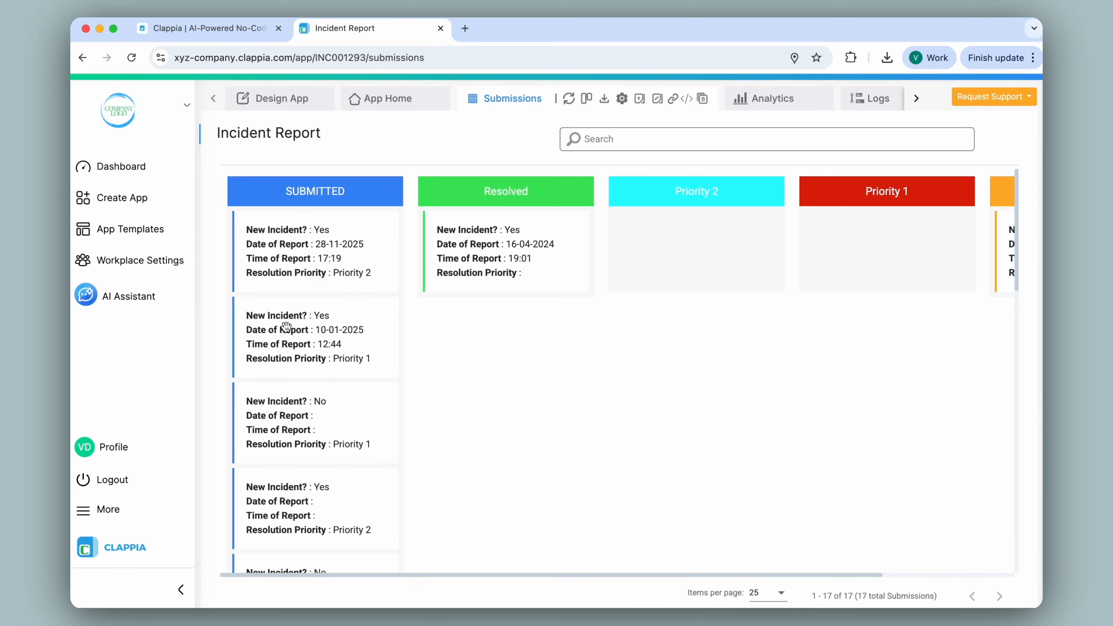
mouse_move(350, 224)
left_mouse_down()
mouse_move(589, 223)
mouse_move(569, 252)
mouse_move(546, 231)
mouse_move(388, 211)
mouse_move(369, 221)
left_mouse_up()
left_click_drag(368, 221, 943, 219)
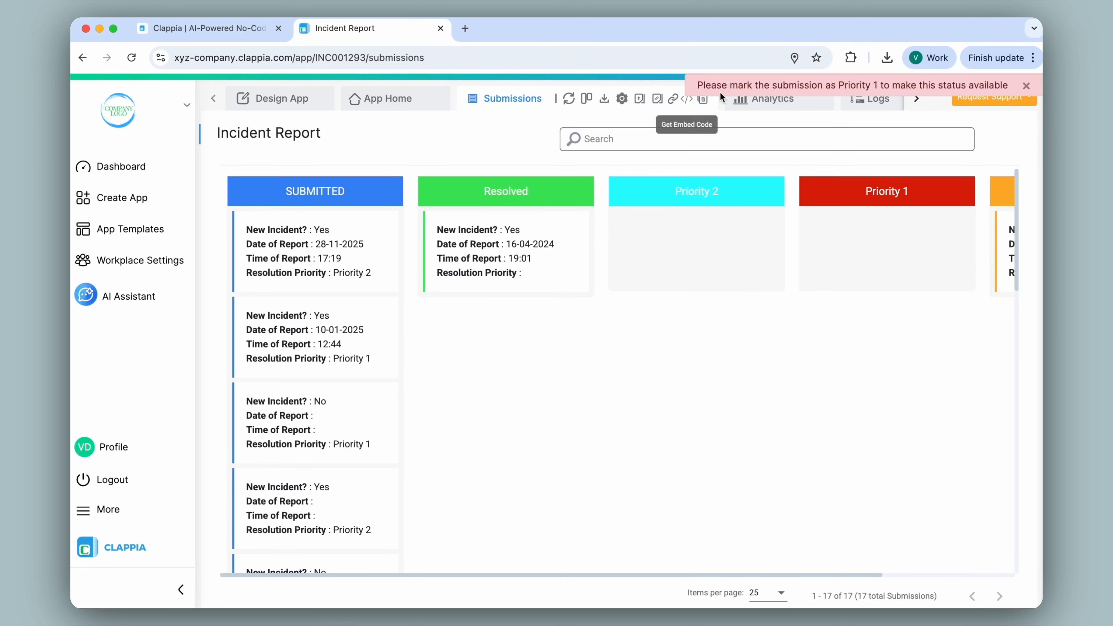